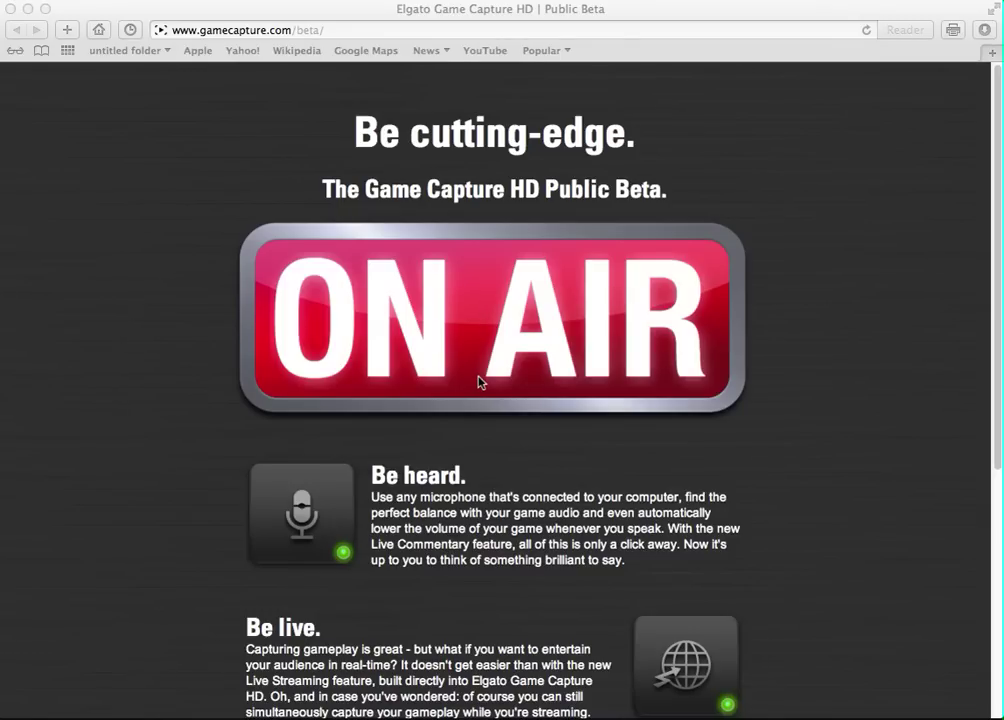
# - Scroll through the beta page in Safari, then close the browser window
pyautogui.scroll(-5, 566, 393)
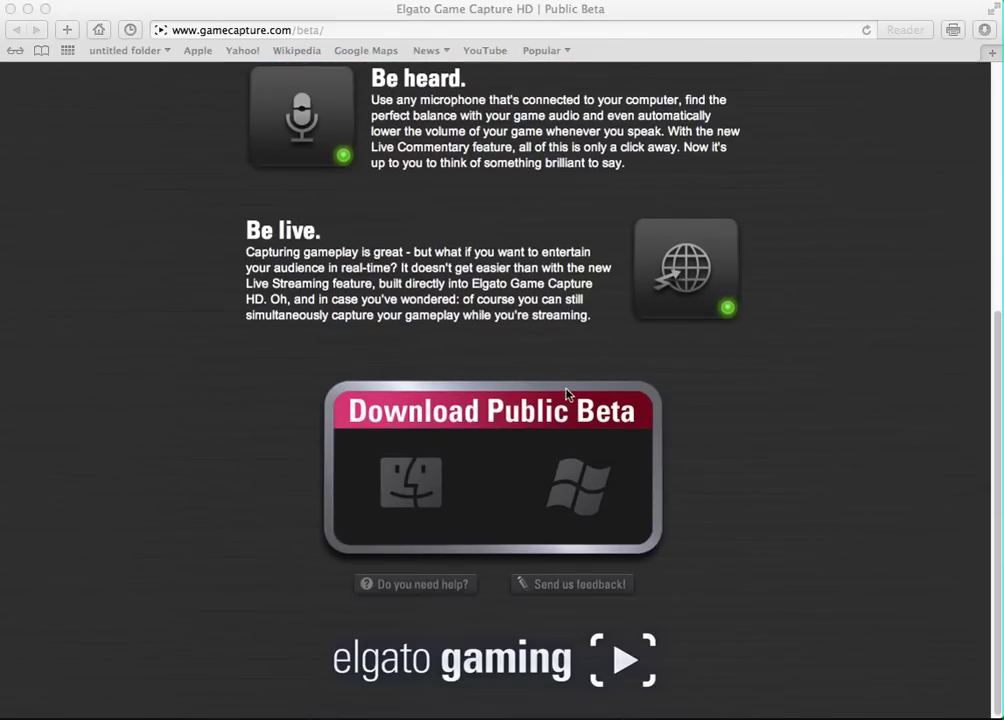
pyautogui.scroll(5, 566, 393)
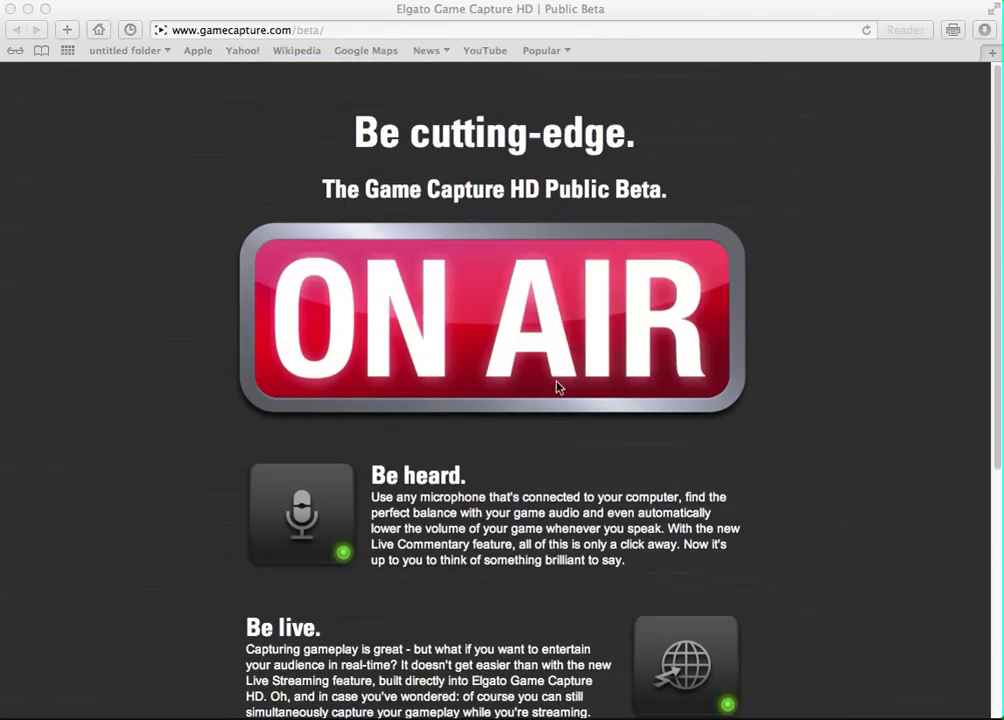
pyautogui.scroll(-2, 508, 326)
pyautogui.scroll(-2, 508, 329)
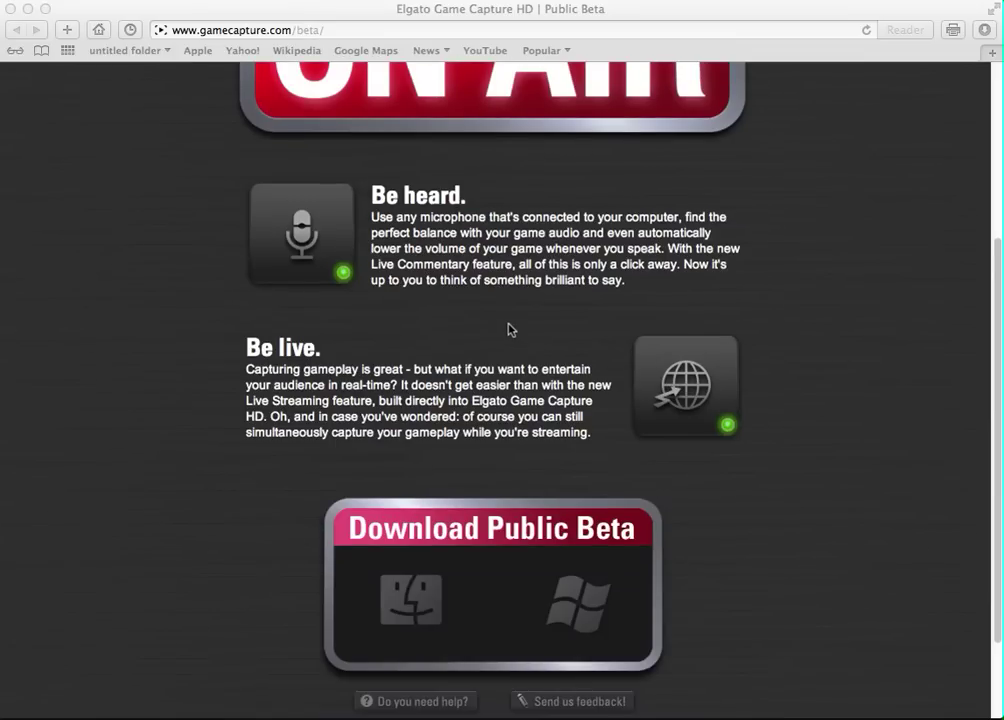
pyautogui.scroll(-2, 508, 329)
pyautogui.scroll(4, 510, 331)
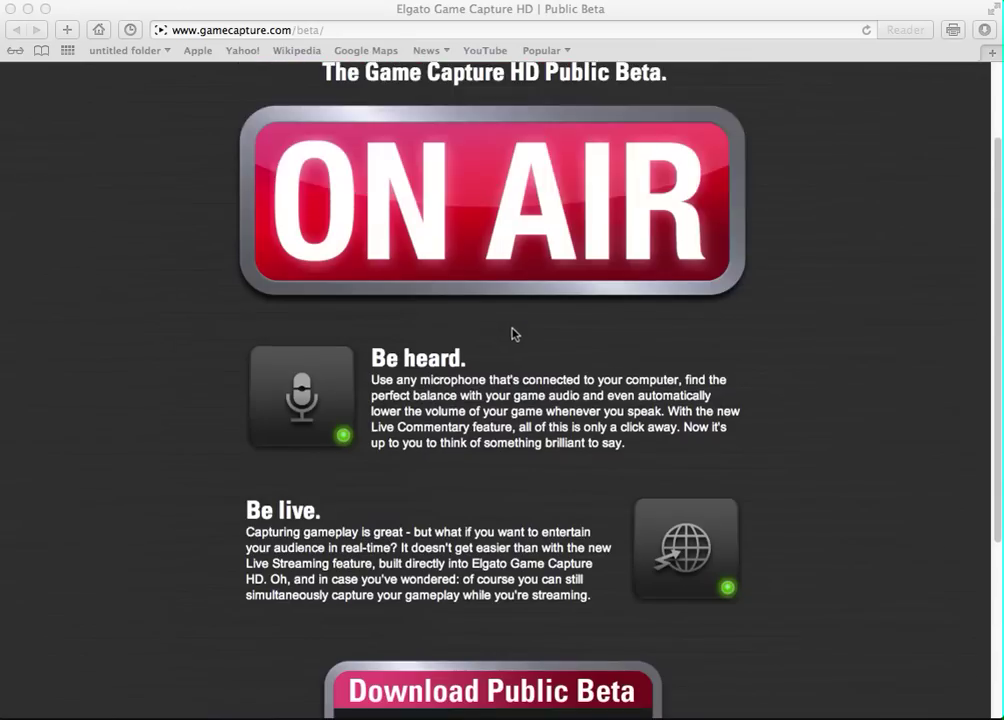
pyautogui.scroll(2, 529, 348)
pyautogui.scroll(-6, 531, 354)
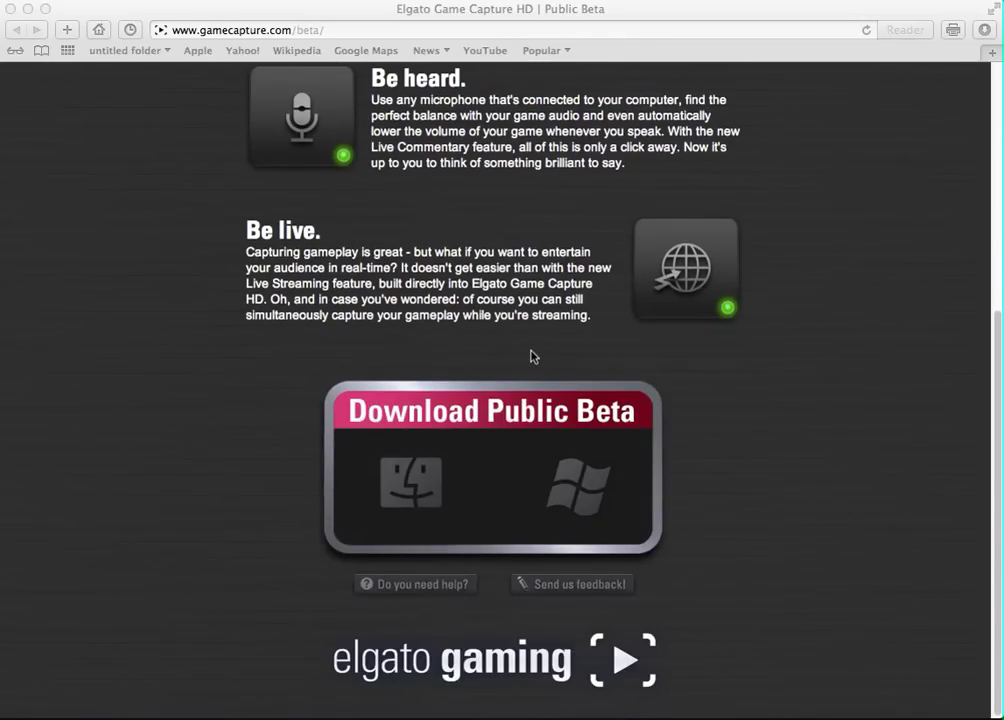
pyautogui.scroll(4, 530, 354)
pyautogui.scroll(-4, 529, 353)
pyautogui.scroll(6, 529, 353)
pyautogui.scroll(-3, 527, 352)
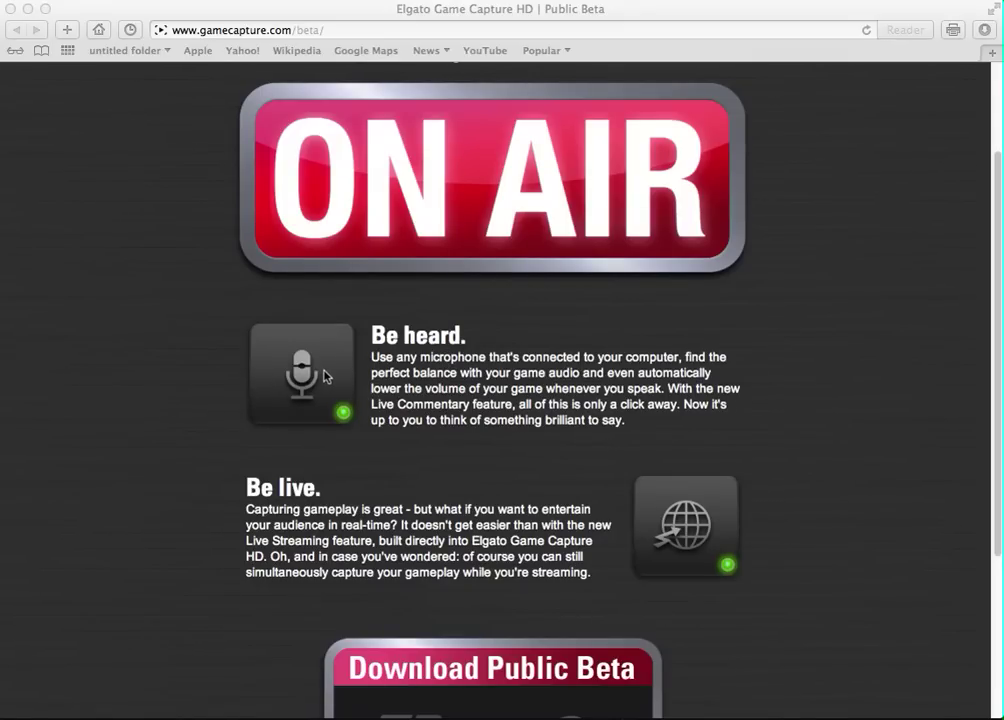
pyautogui.scroll(-3, 325, 375)
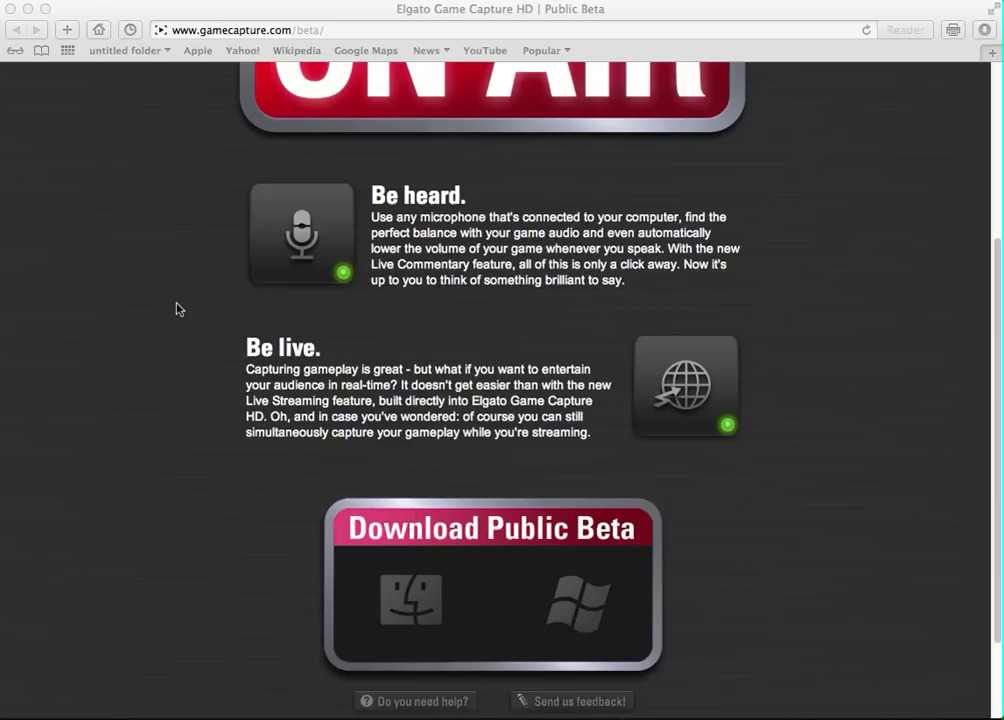
pyautogui.scroll(5, 171, 309)
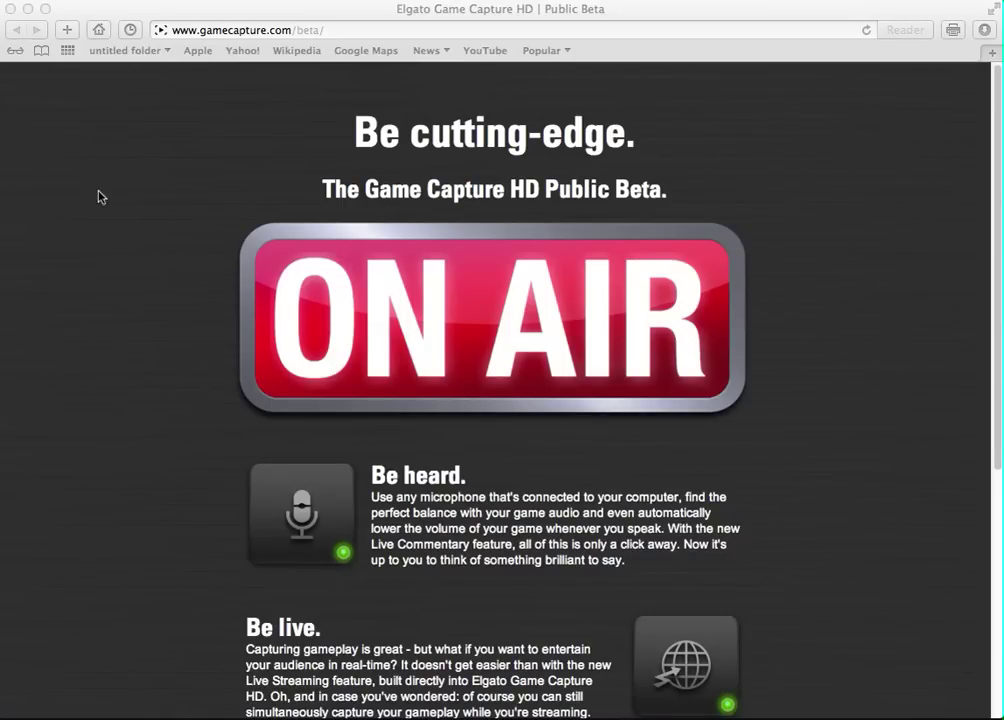
pyautogui.click(10, 9)
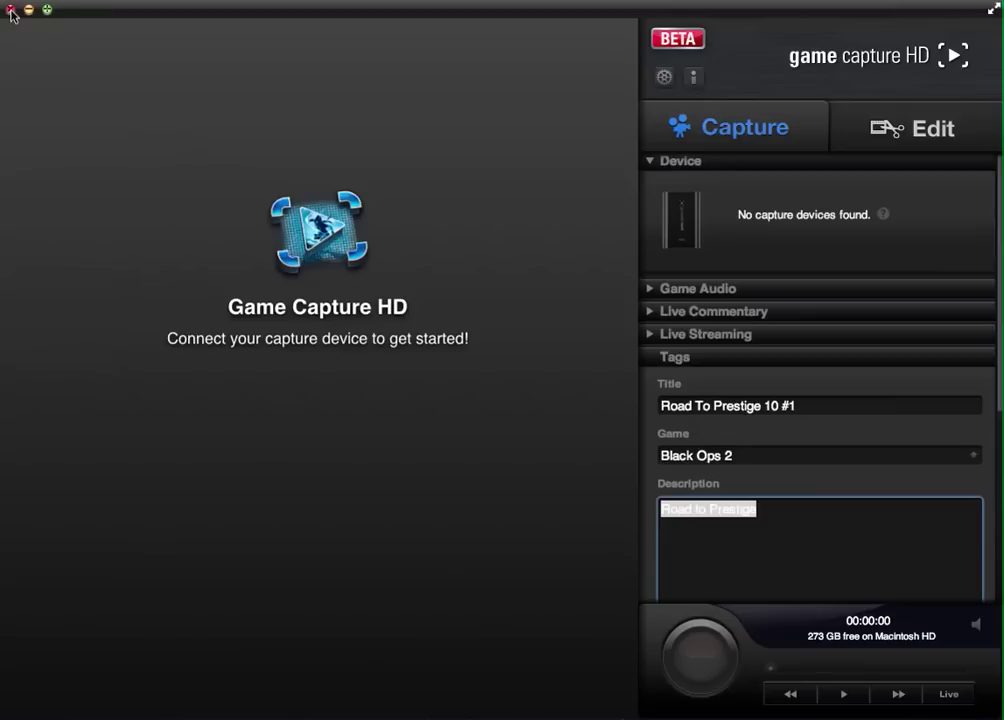
# - Bring Game Capture HD to the front and expand its Game Audio section
pyautogui.click(710, 293)
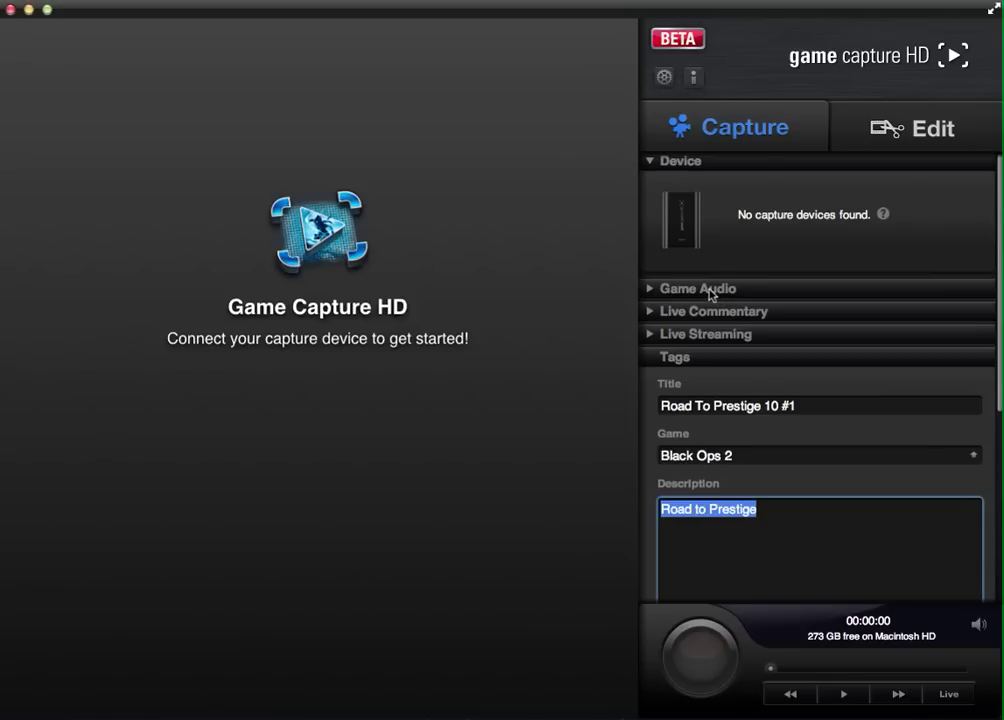
pyautogui.click(652, 290)
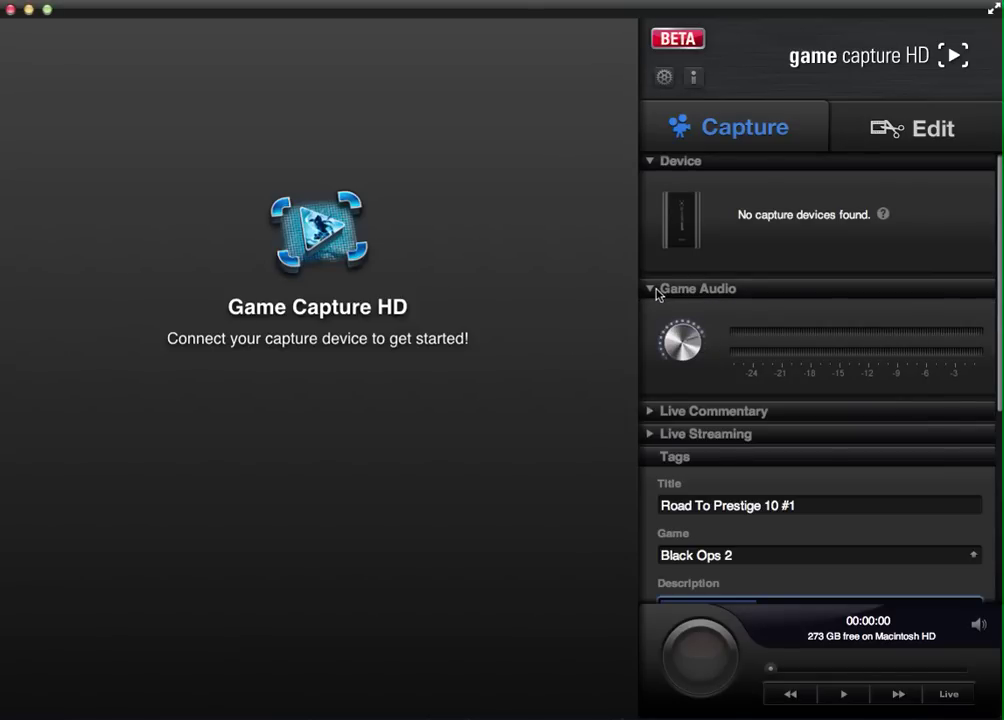
pyautogui.moveTo(680, 340)
pyautogui.click(665, 78)
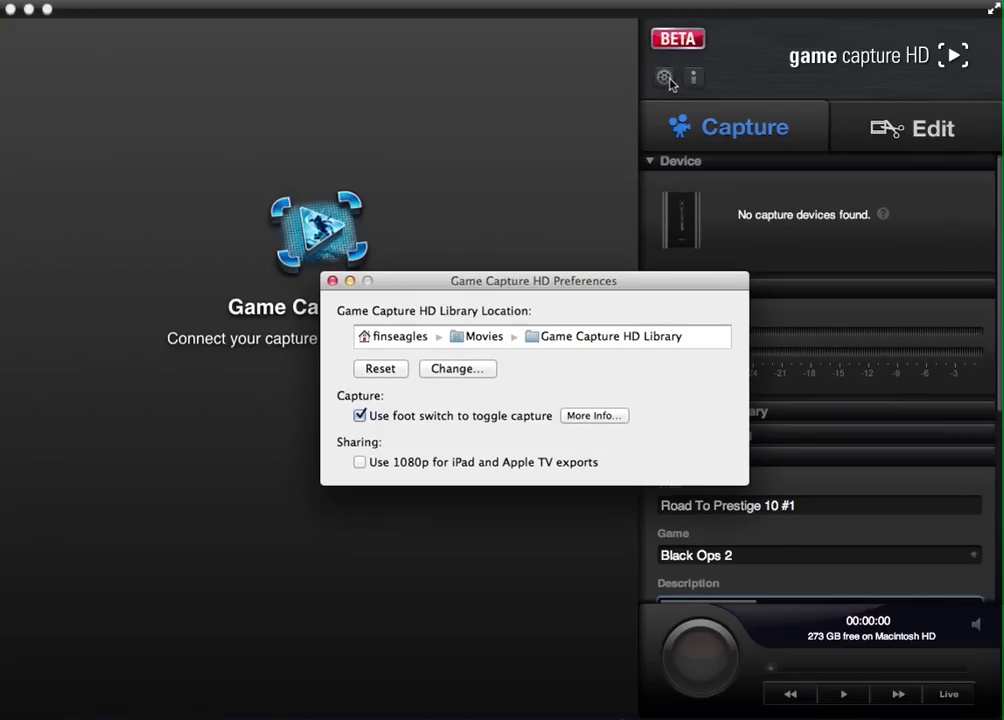
pyautogui.click(332, 281)
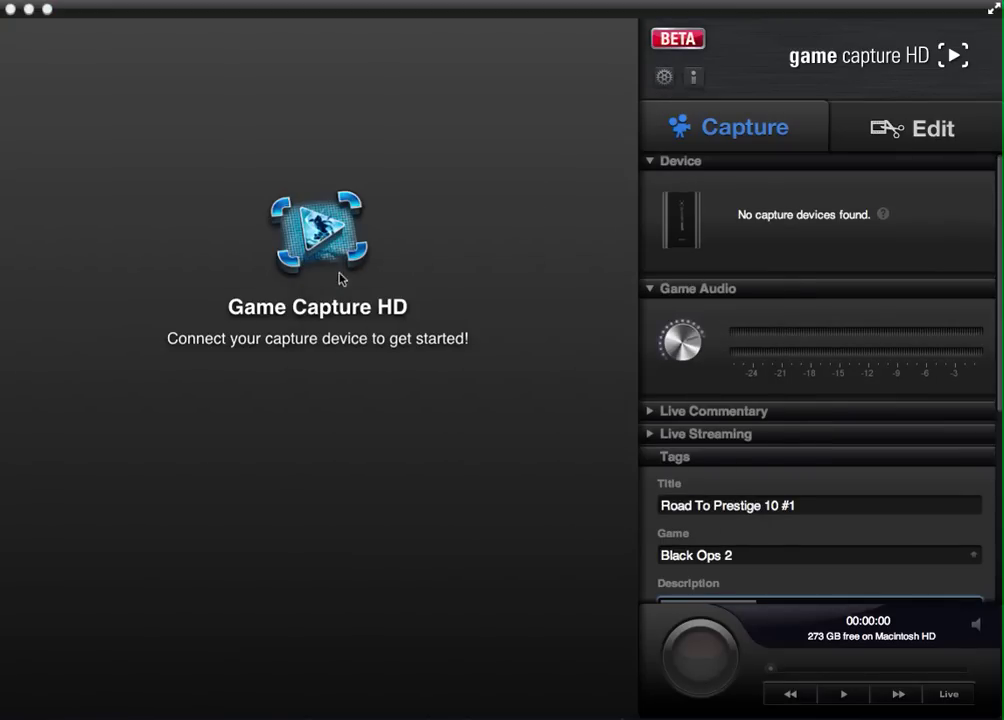
pyautogui.click(693, 77)
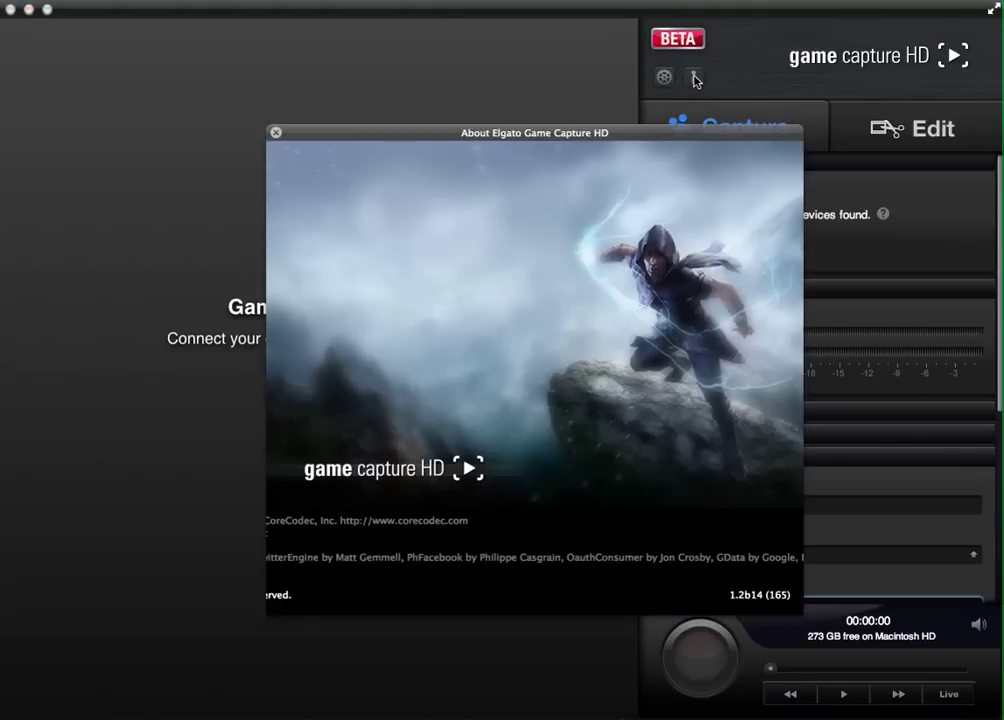
pyautogui.click(276, 132)
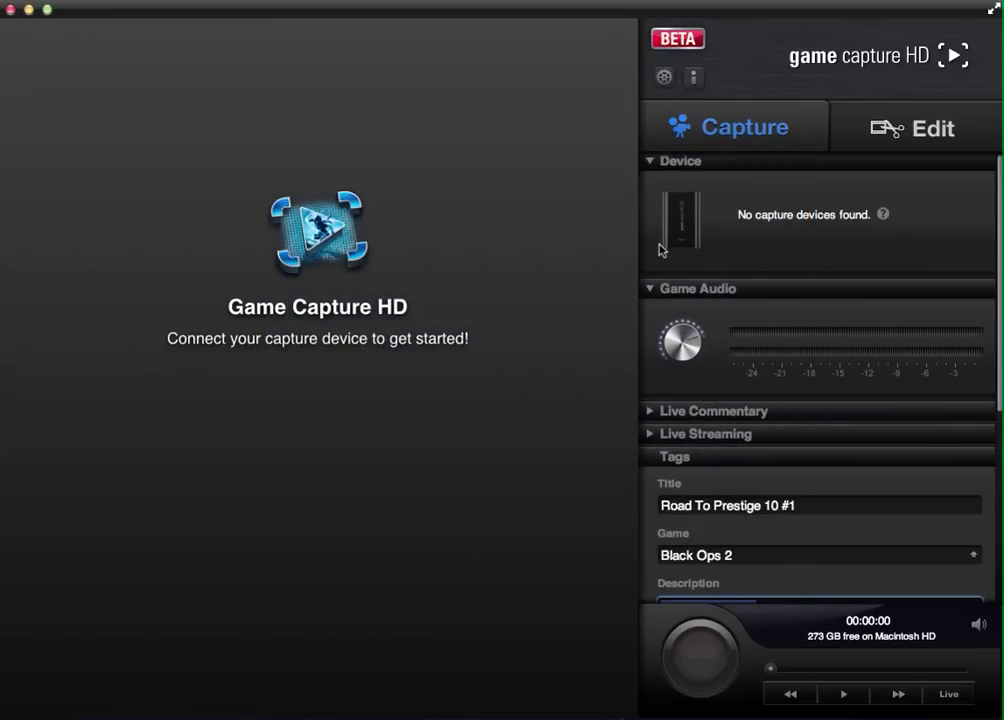
# - Expand Live Commentary, toggle automatic game-sound reduction off and back on, then expand Live Streaming
pyautogui.click(692, 414)
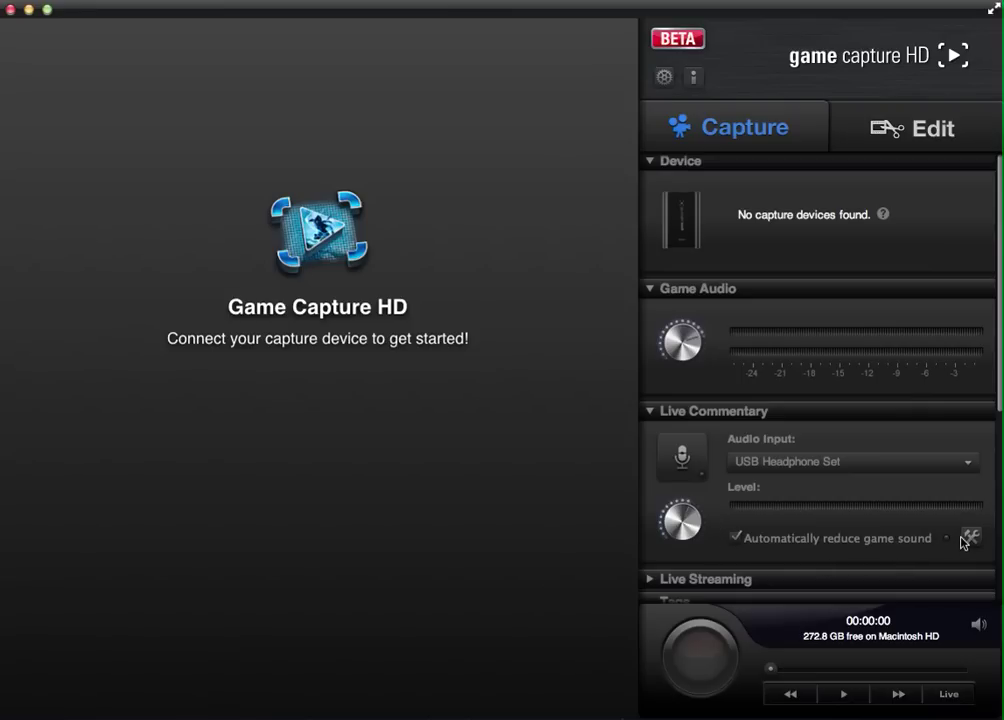
pyautogui.click(972, 538)
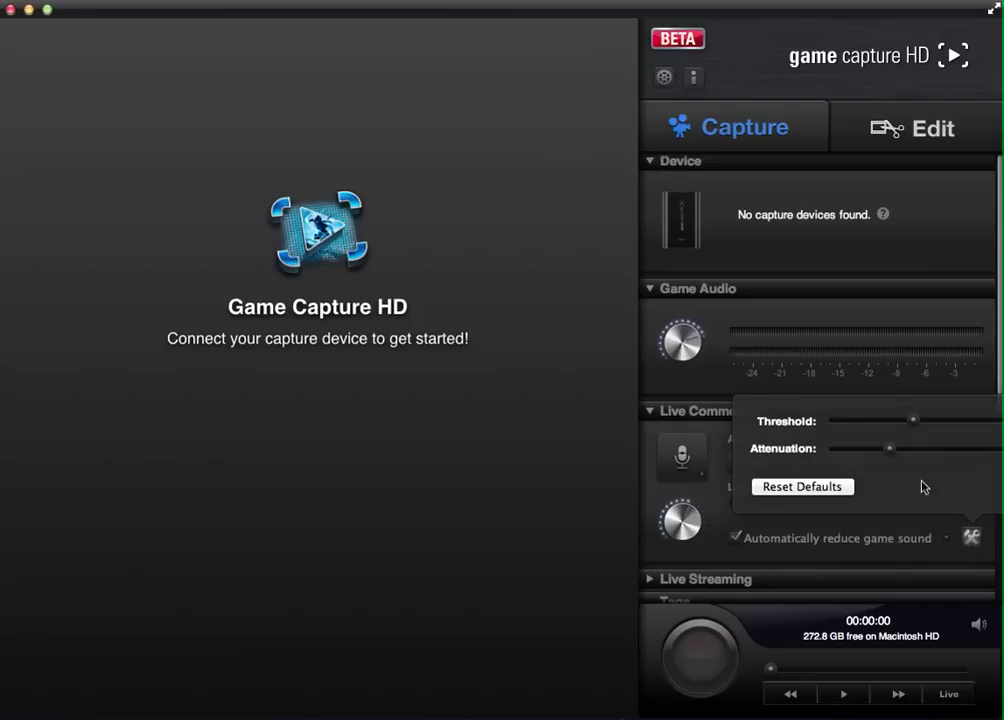
pyautogui.click(858, 538)
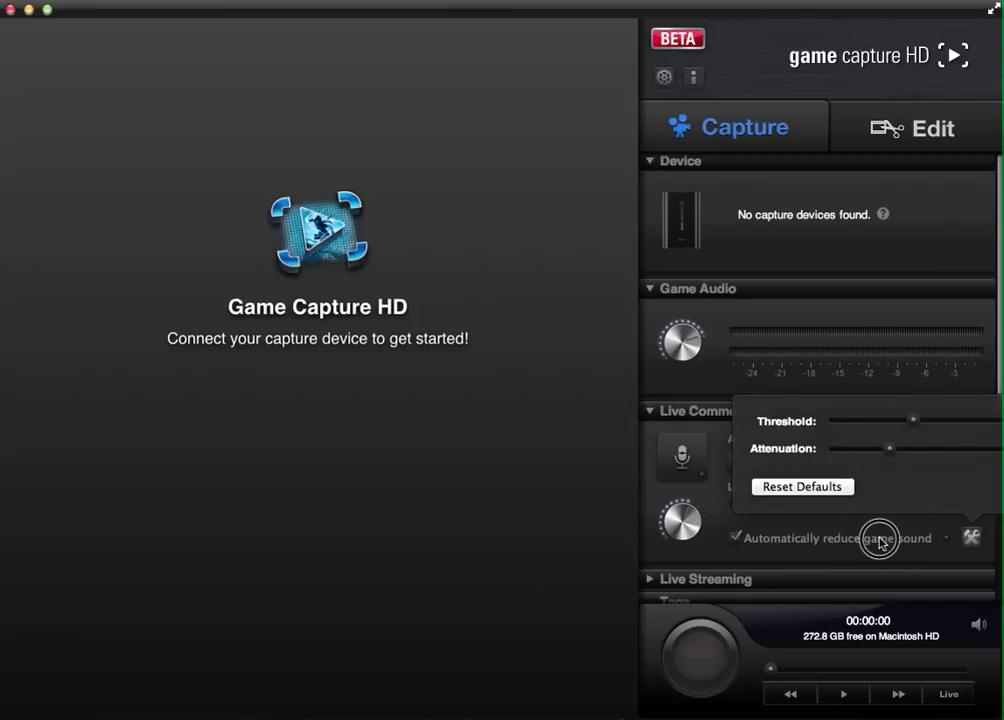
pyautogui.click(733, 538)
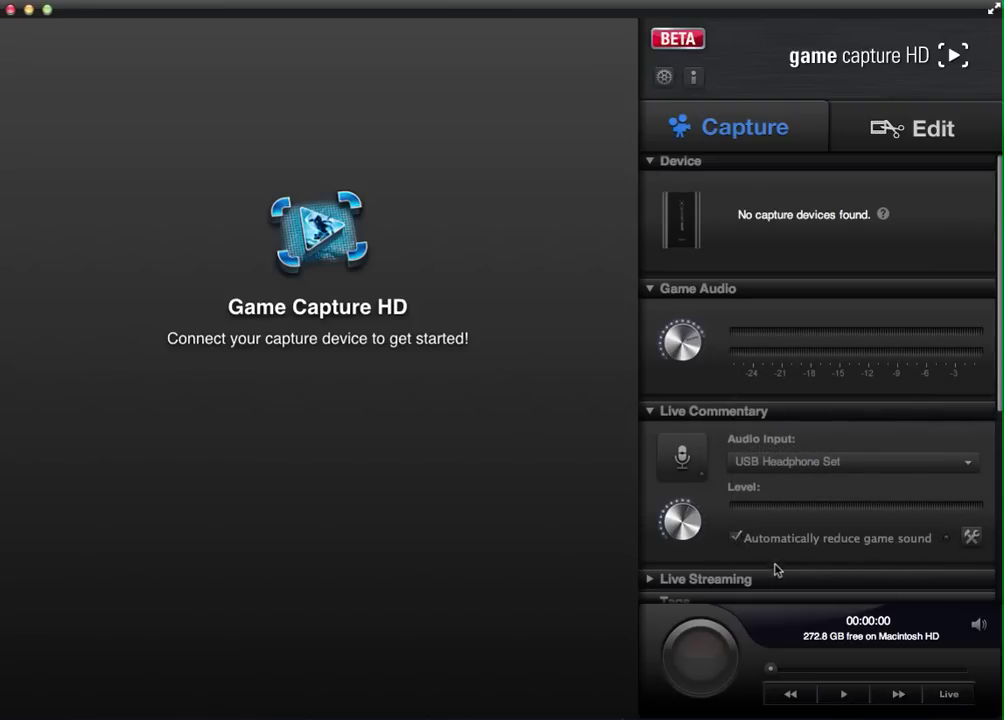
pyautogui.scroll(-2, 770, 578)
pyautogui.click(772, 550)
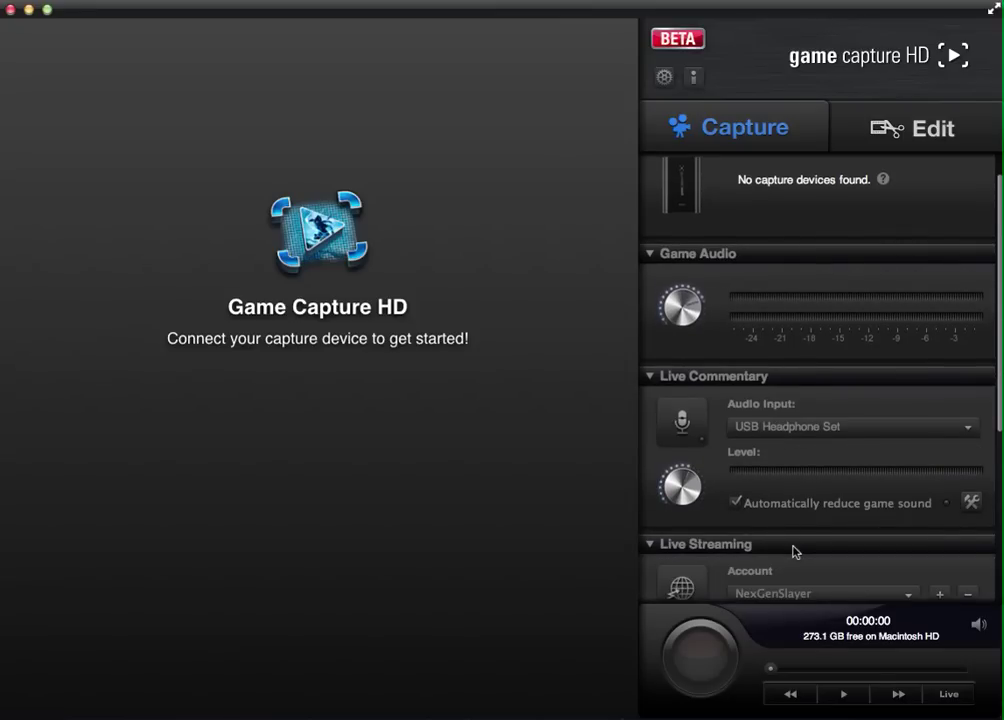
# - Scroll down the Capture panel to bring the Live Streaming account setting into view
pyautogui.scroll(-3, 789, 545)
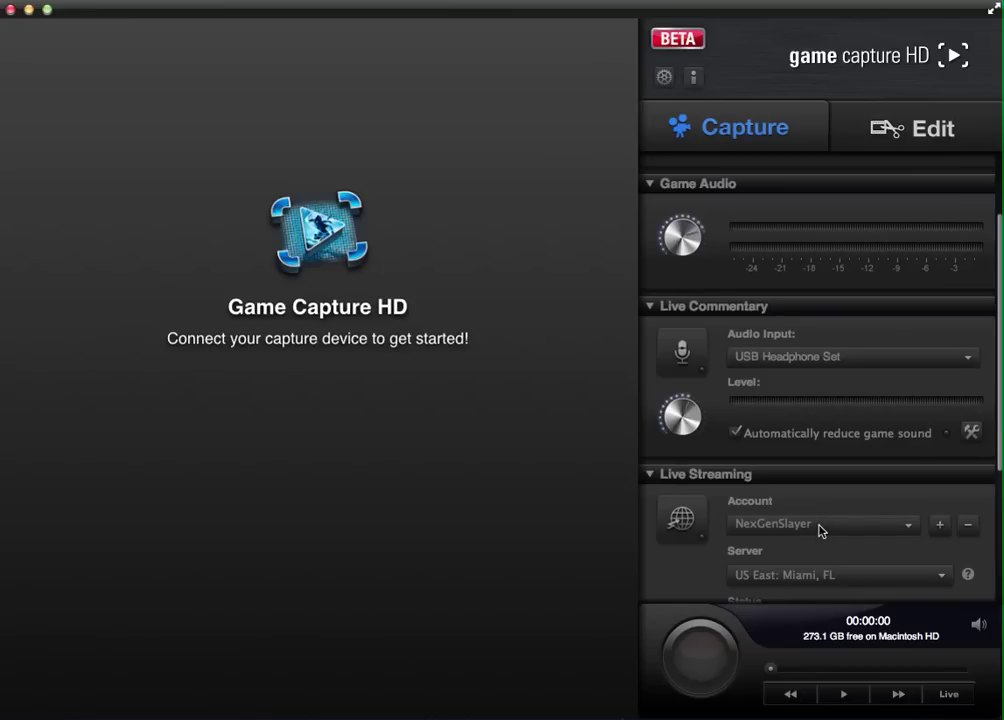
pyautogui.scroll(-2, 821, 530)
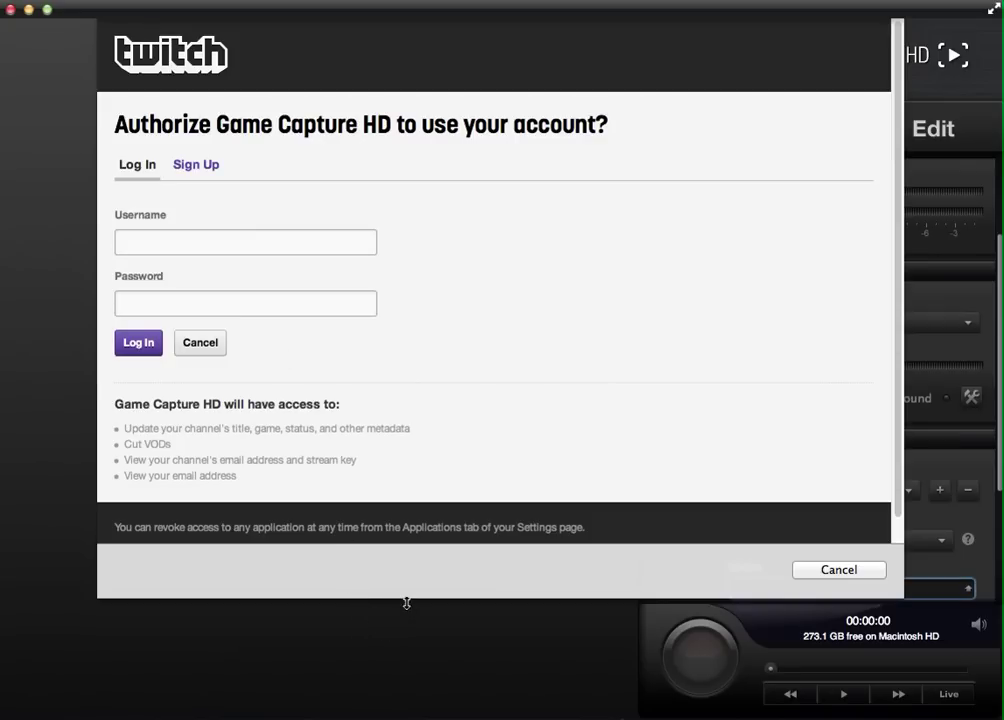
# - Cancel the Twitch login and keep the server at US East: Miami, FL after trying San Antonio
pyautogui.click(842, 572)
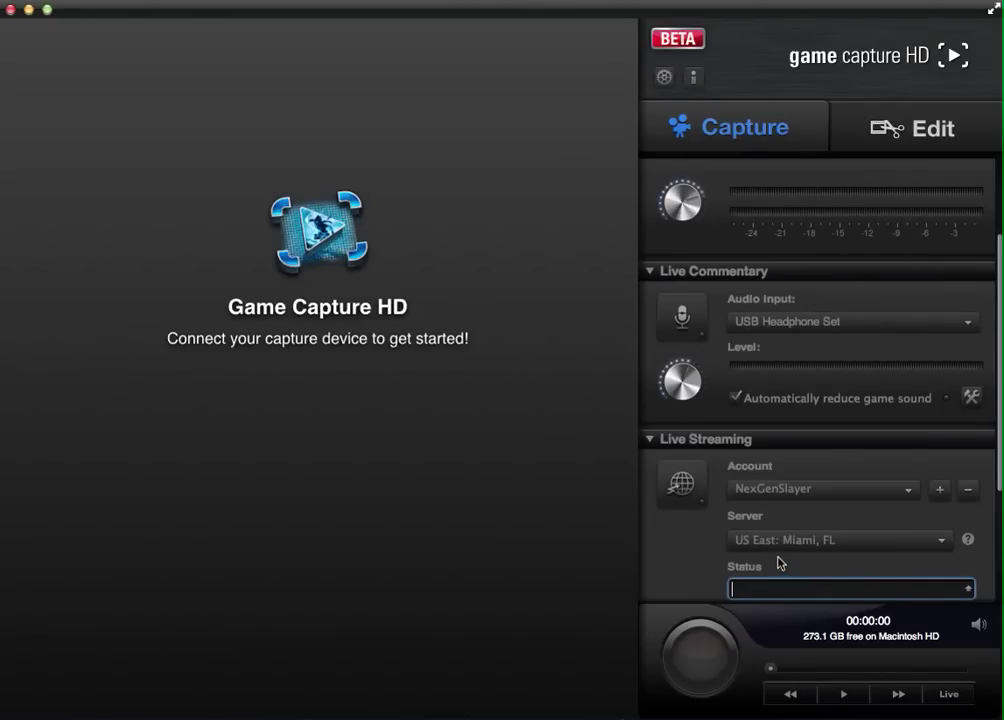
pyautogui.click(806, 541)
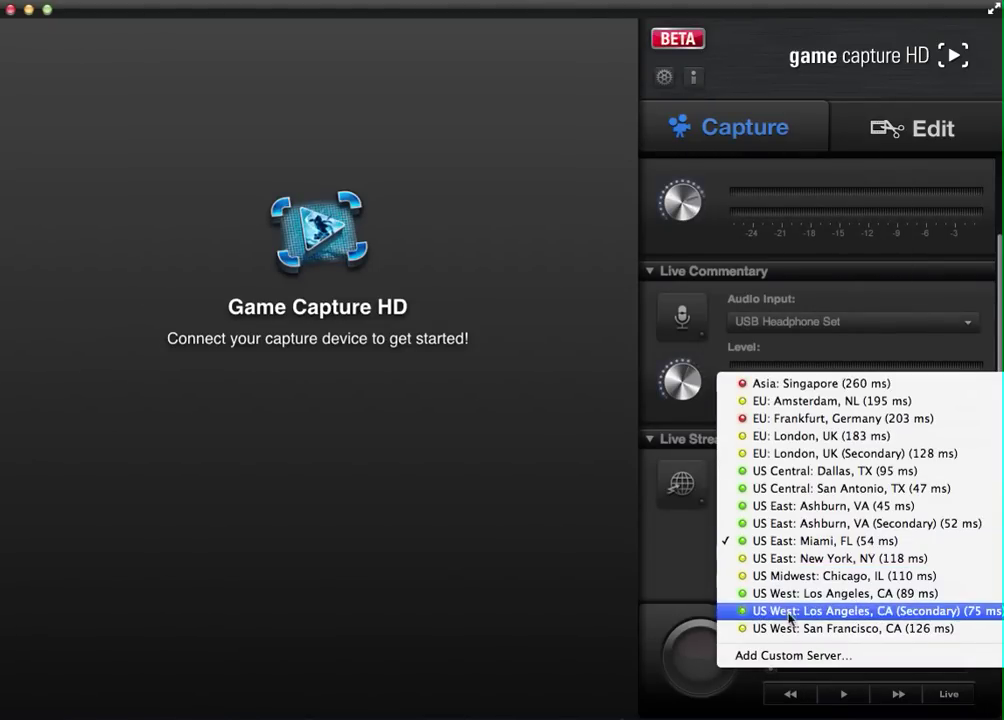
pyautogui.click(793, 487)
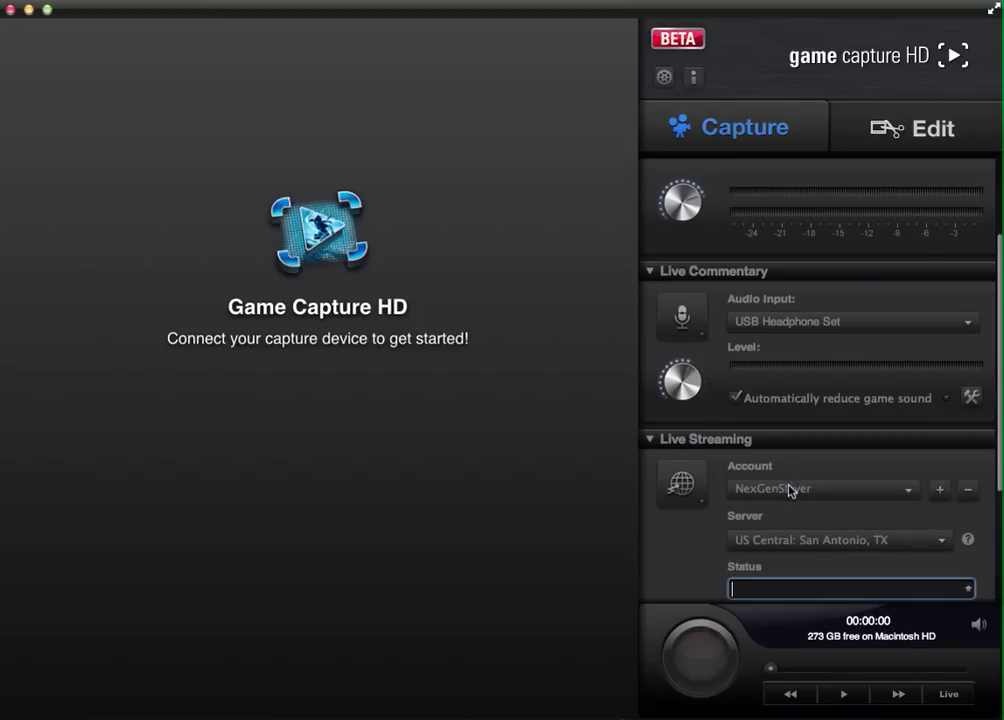
pyautogui.click(822, 552)
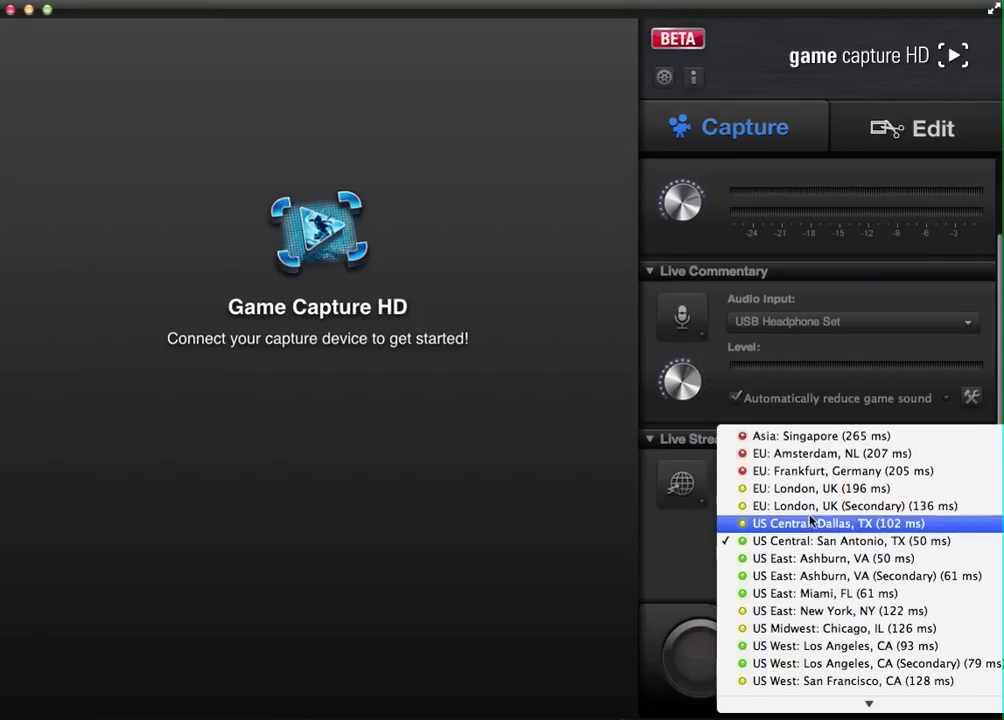
pyautogui.click(801, 593)
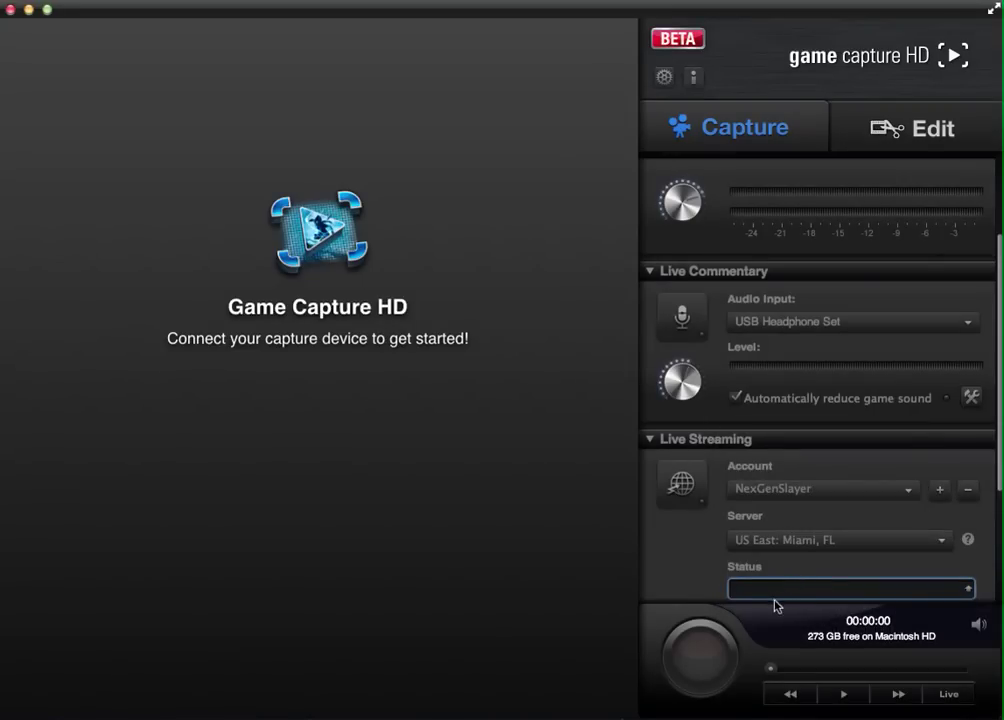
pyautogui.click(828, 540)
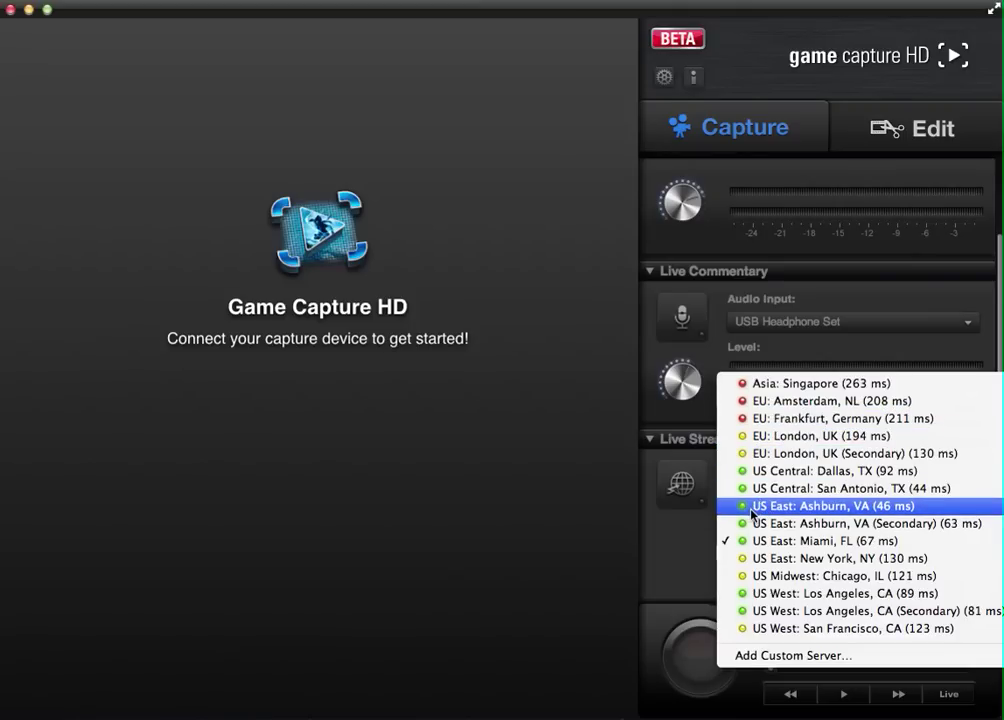
pyautogui.click(697, 537)
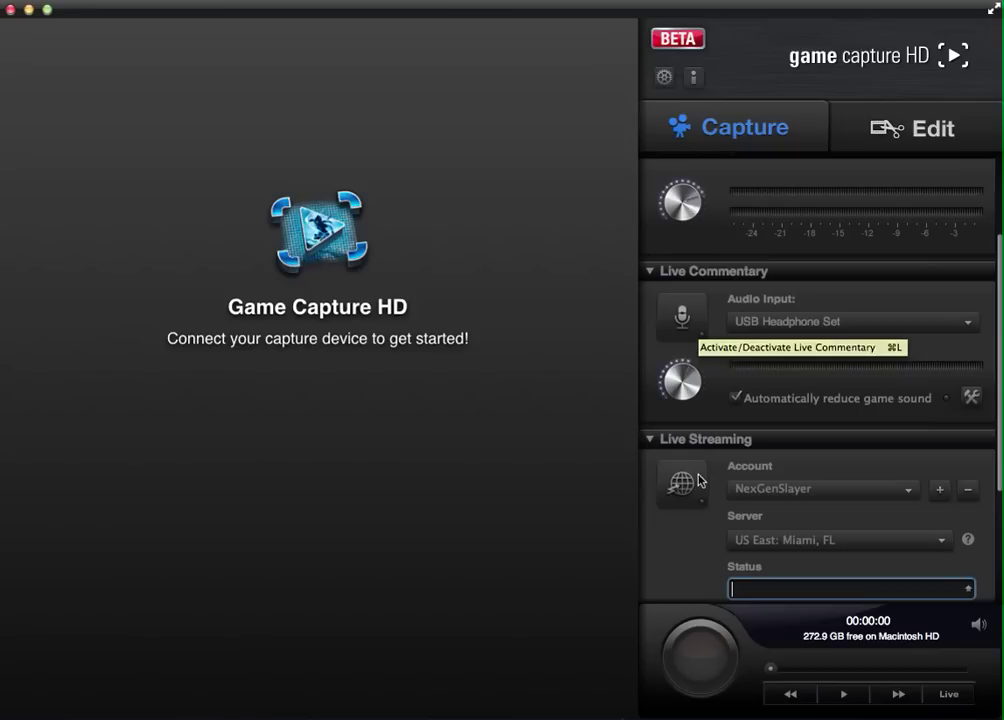
# - Type and erase test text in Status, then raise the bit rate from 0.90 to 1.00 Mbps
pyautogui.scroll(-3, 700, 525)
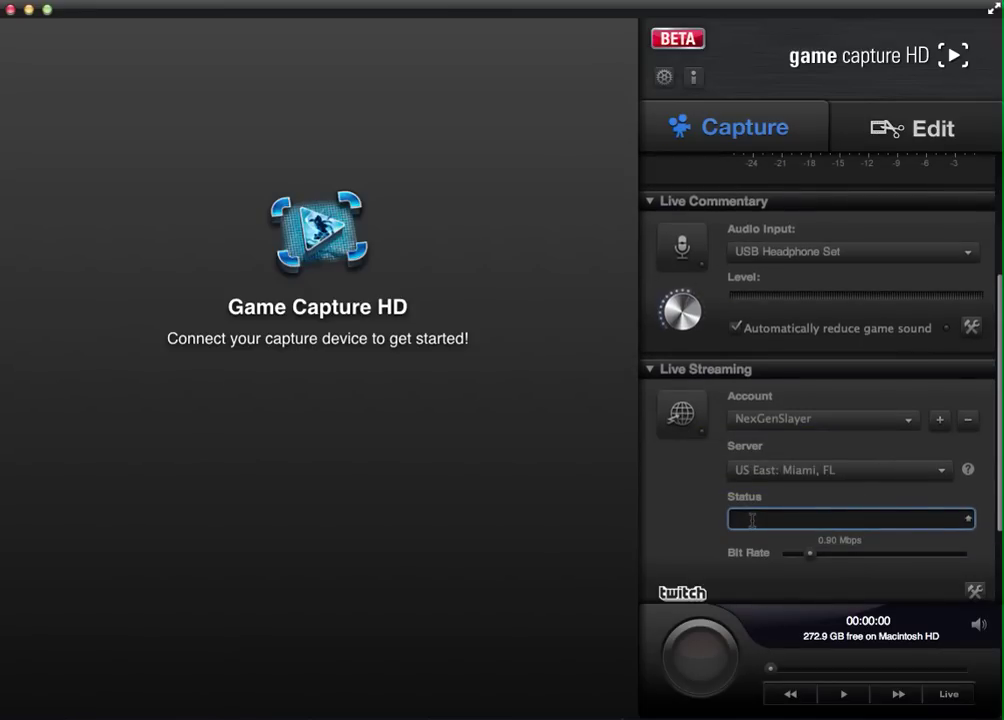
pyautogui.write('hfalshflshf')
pyautogui.press('BackSpace')
pyautogui.press('BackSpace')
pyautogui.press('BackSpace')
pyautogui.press('BackSpace')
pyautogui.press('BackSpace')
pyautogui.press('BackSpace')
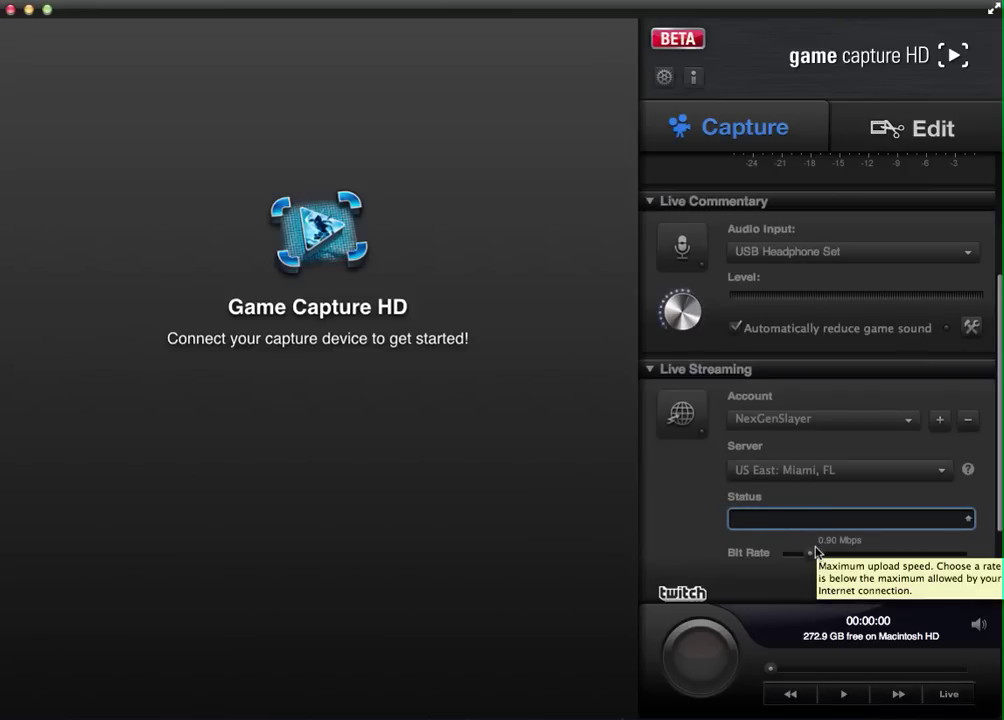
pyautogui.moveTo(816, 552)
pyautogui.mouseDown()
pyautogui.moveTo(783, 558)
pyautogui.moveTo(818, 558)
pyautogui.mouseUp()
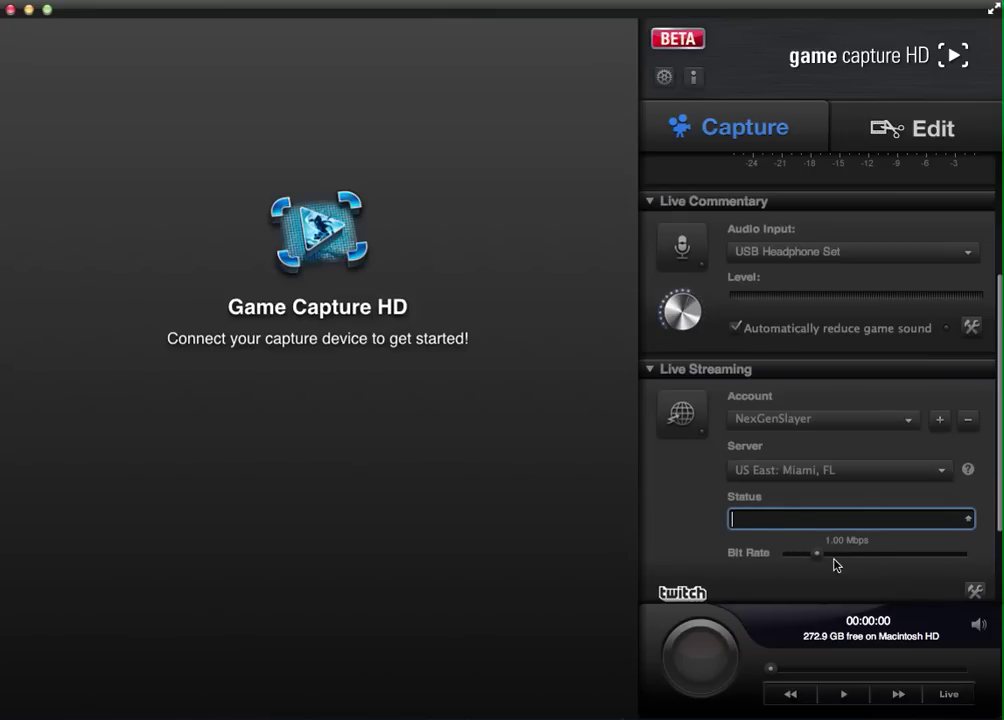
pyautogui.scroll(-2, 794, 595)
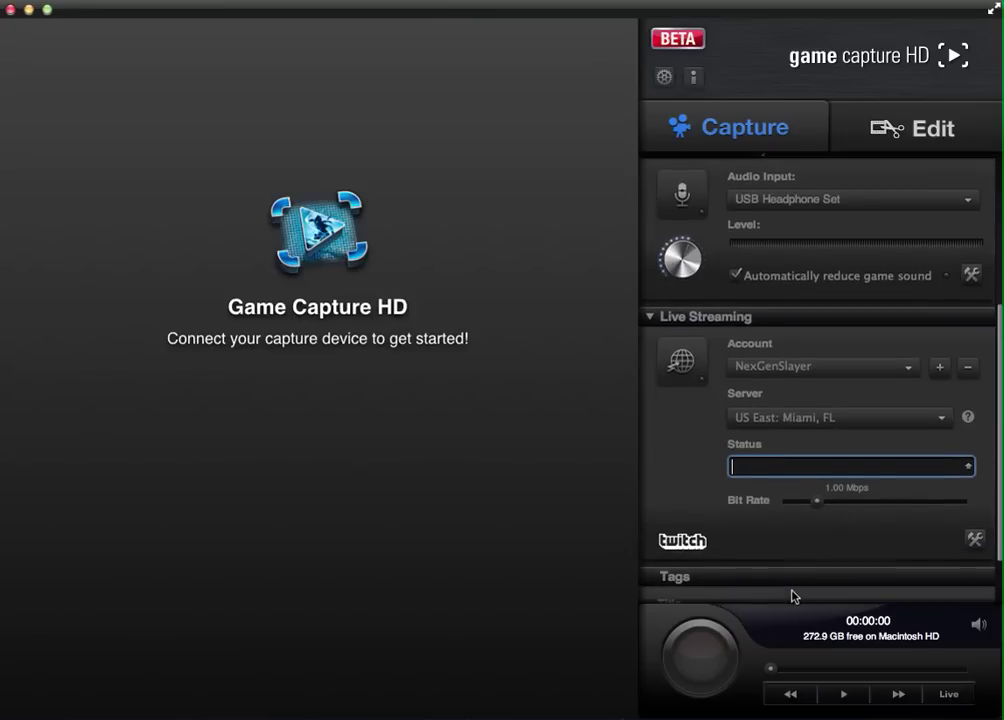
pyautogui.scroll(-1, 790, 592)
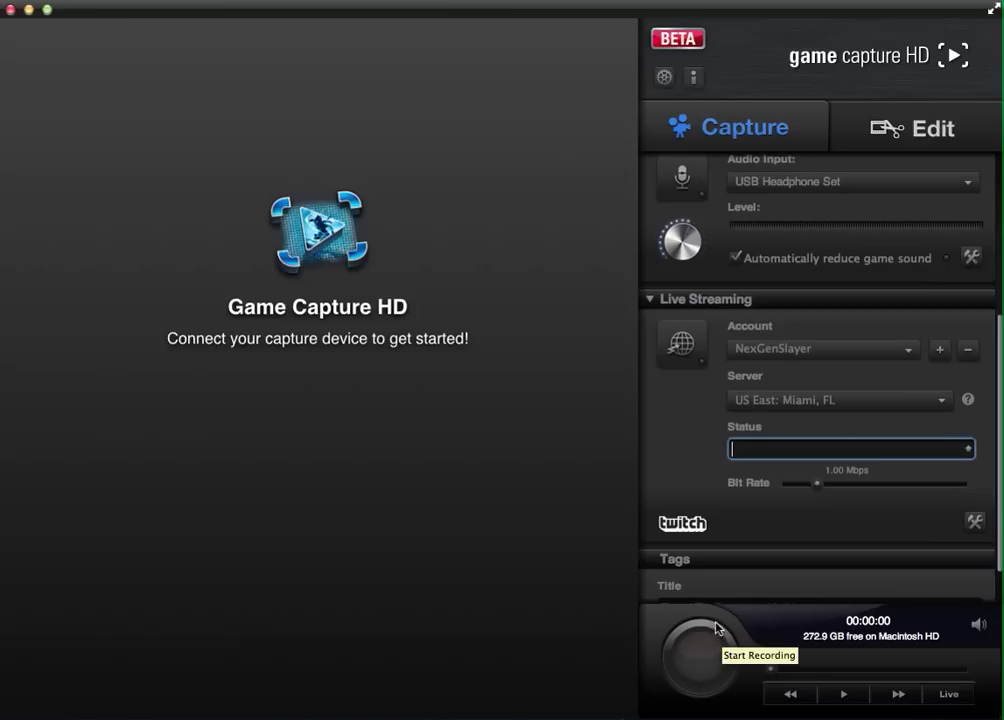
pyautogui.scroll(-3, 717, 590)
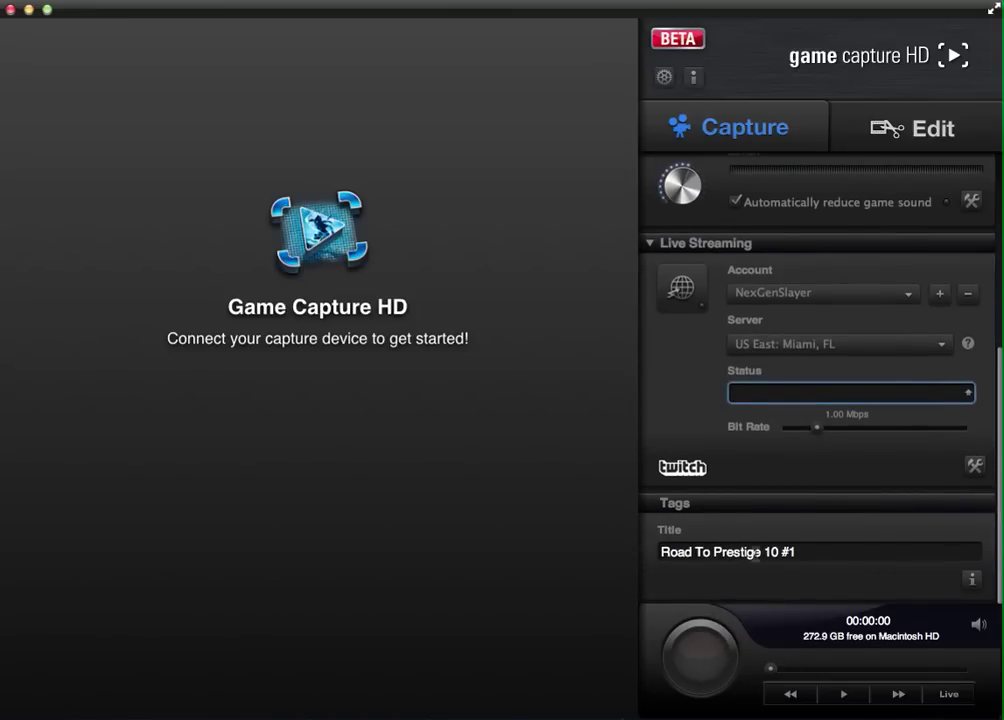